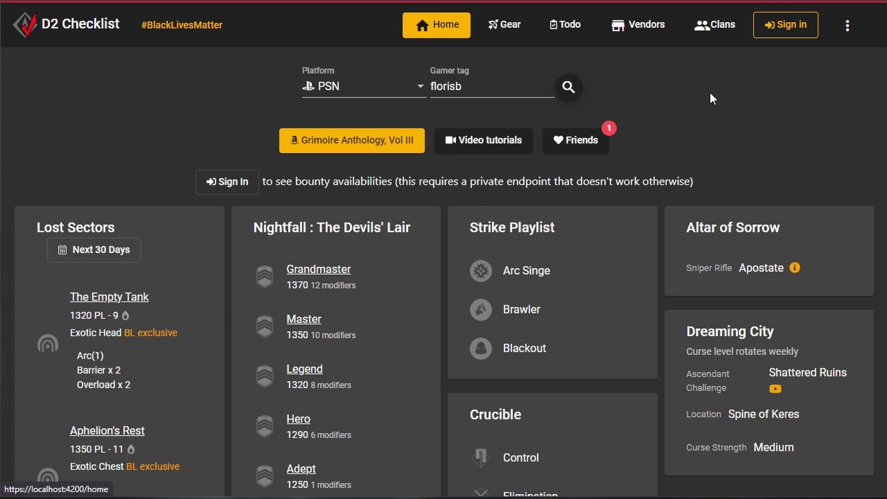
- Sign in from the top-right of the Home page so it reloads with your account
click(788, 33)
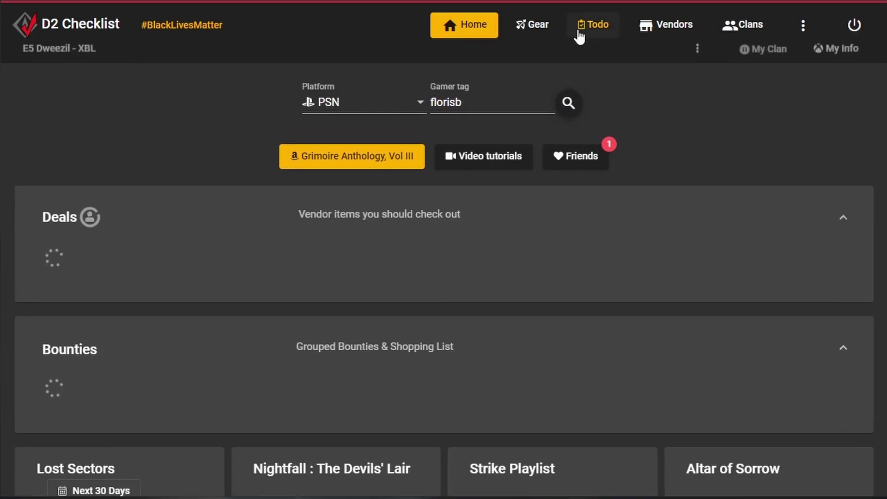
- Show the Gear table filtered to the Titan's equipped items only
click(543, 32)
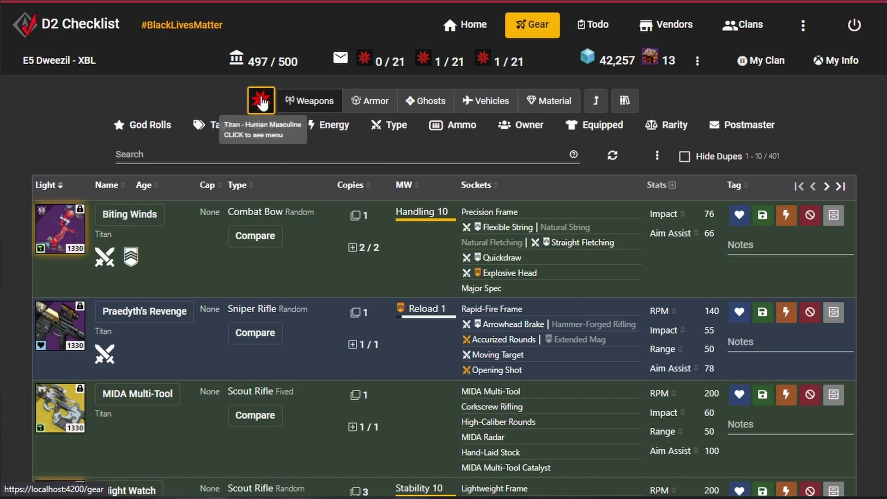
click(520, 132)
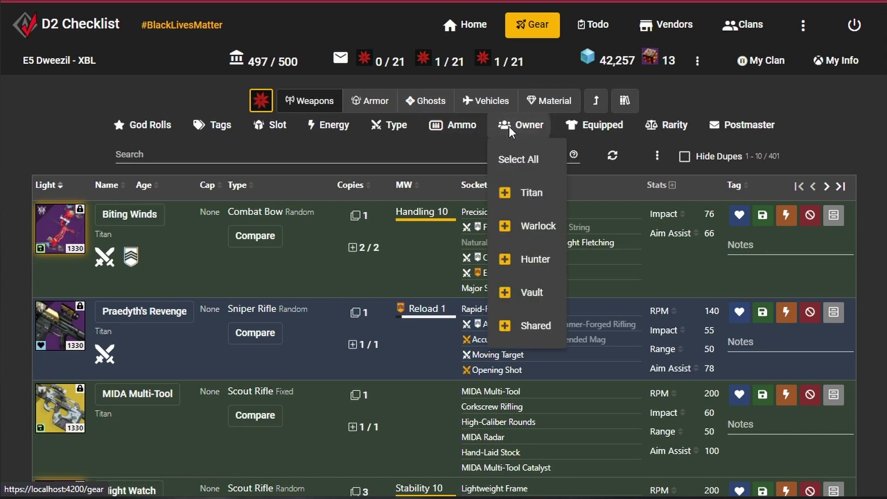
click(532, 191)
click(596, 125)
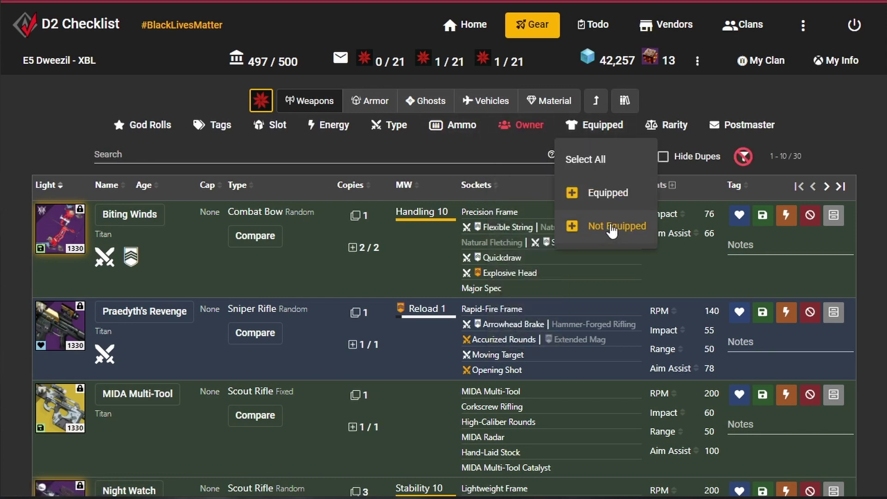
click(614, 192)
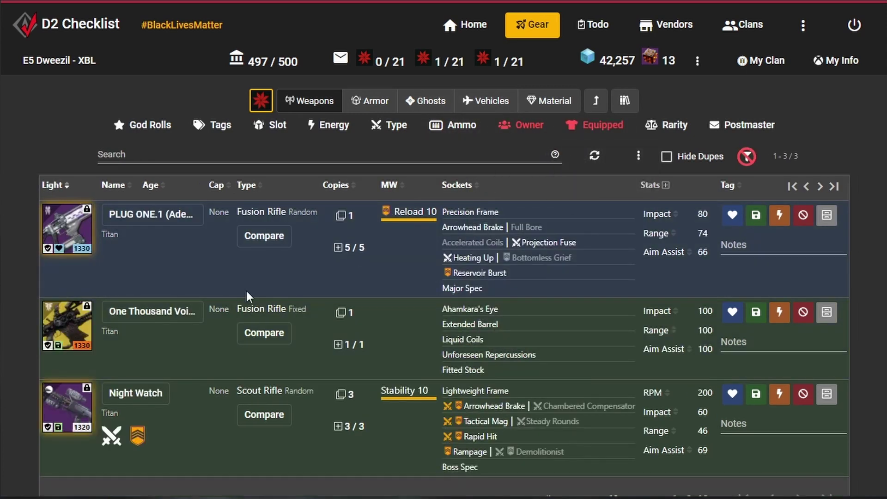
- Switch the Owner filter from Titan to Hunter, then to Warlock
click(533, 132)
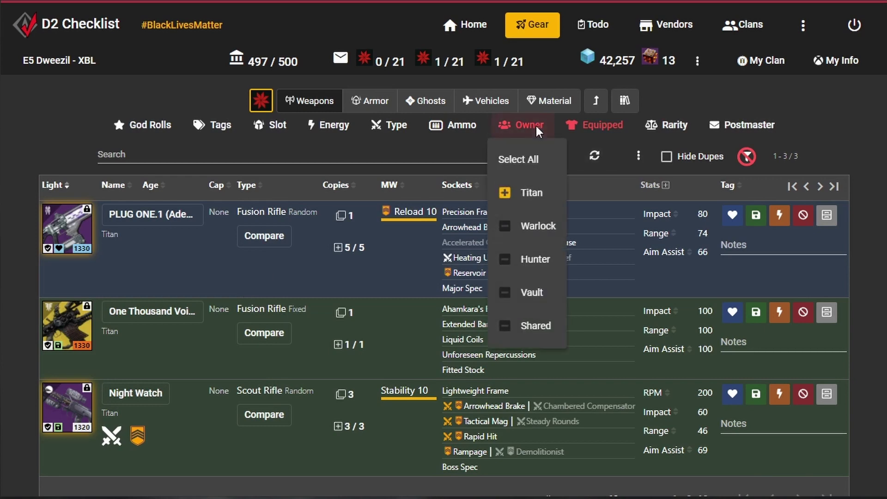
click(198, 261)
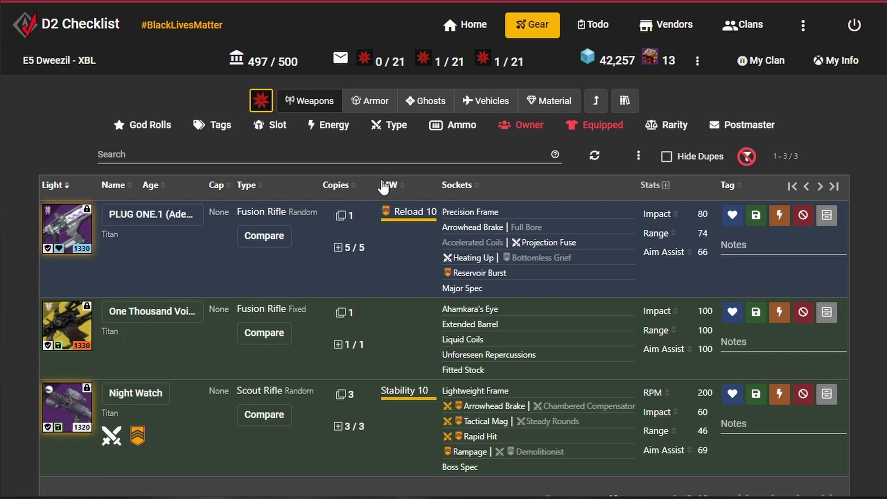
click(529, 129)
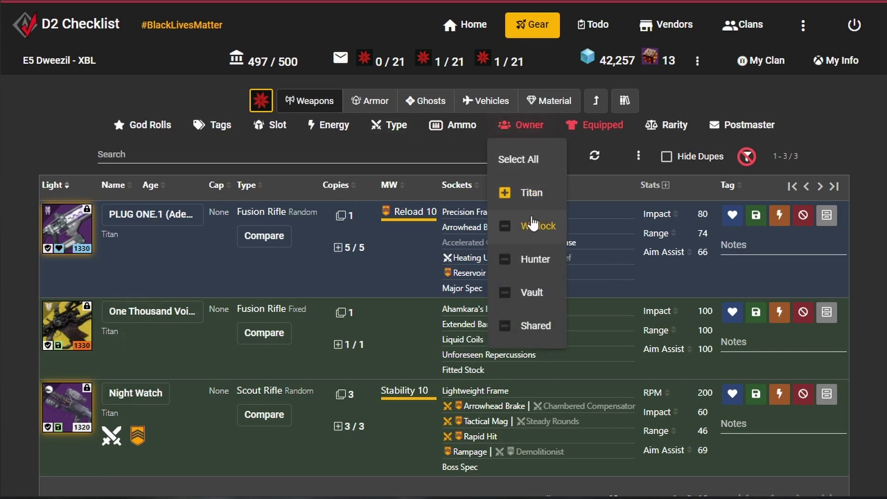
click(527, 260)
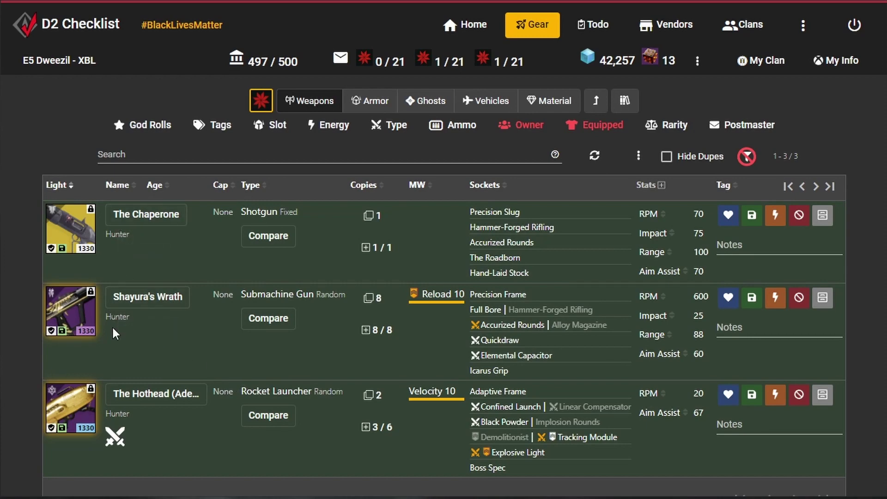
click(529, 125)
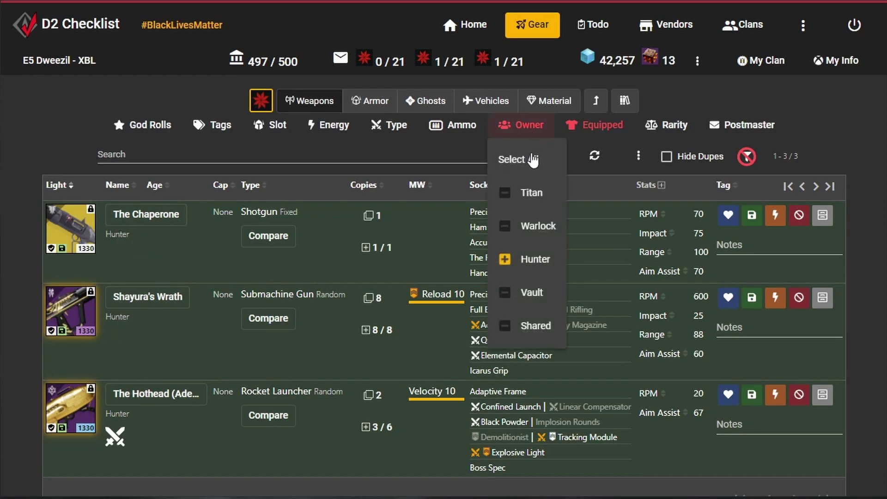
click(532, 237)
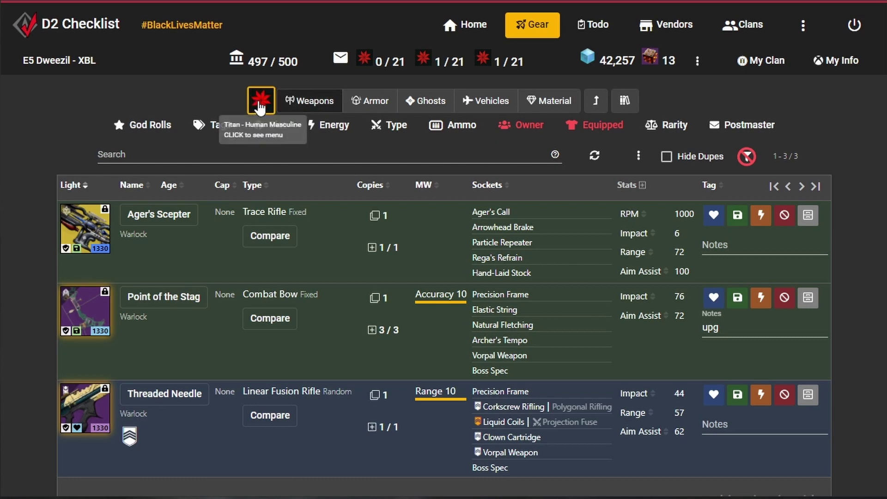
- Show the Warlock's equipped armor and bring up the character tools menu
click(385, 104)
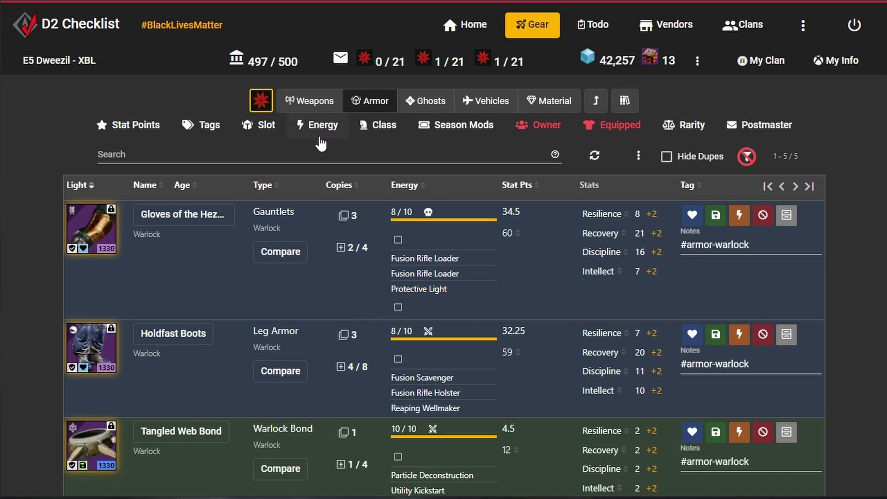
click(263, 105)
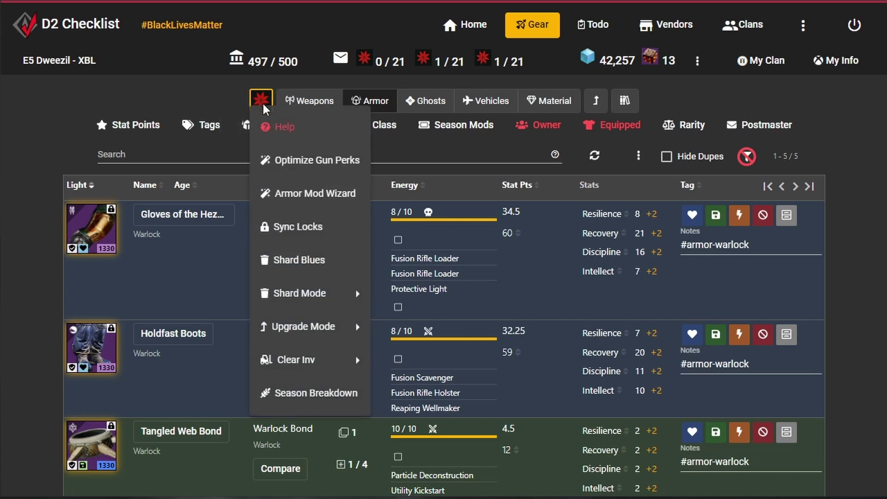
- Launch the Mod Wizard and try the Titan's PvP mode before reverting to PvE
click(295, 203)
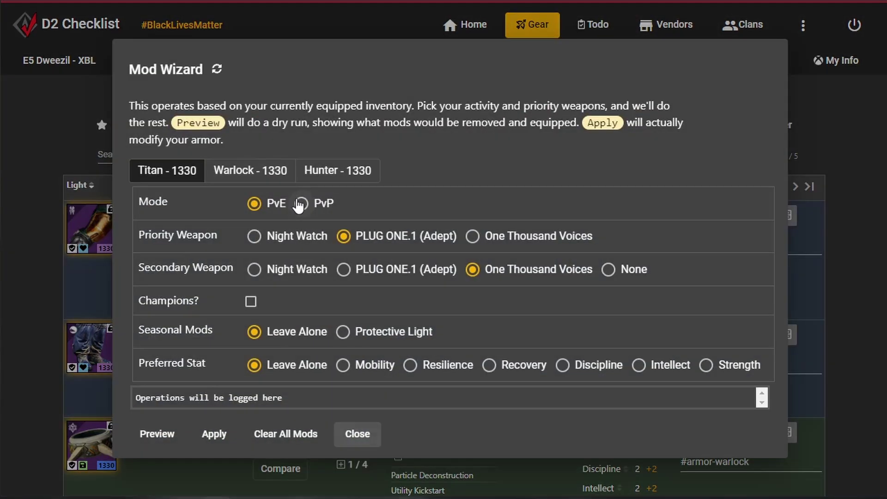
click(237, 172)
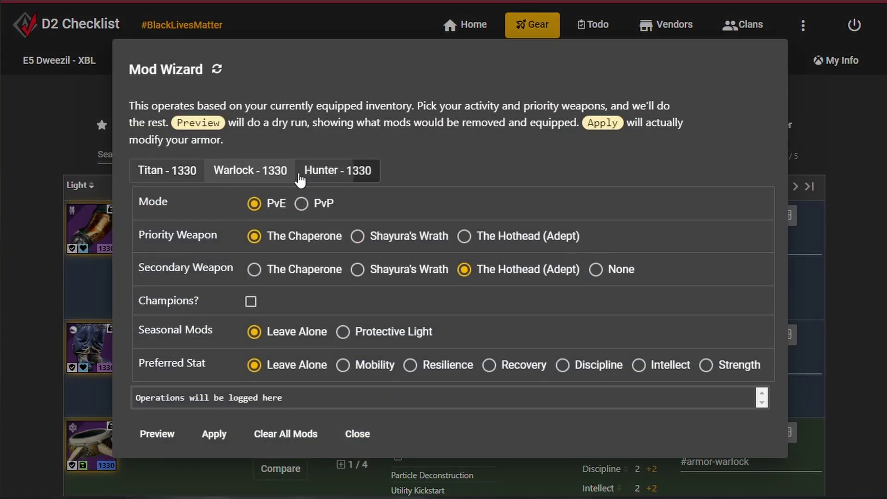
click(193, 180)
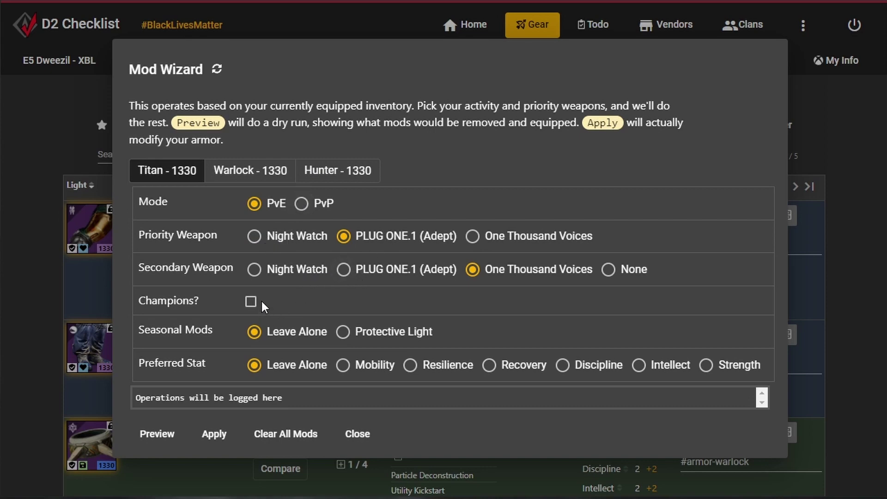
click(300, 204)
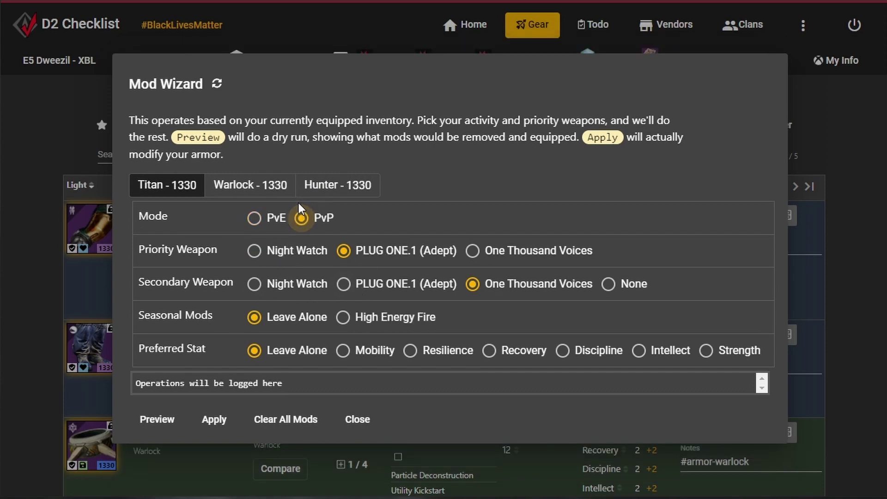
click(276, 219)
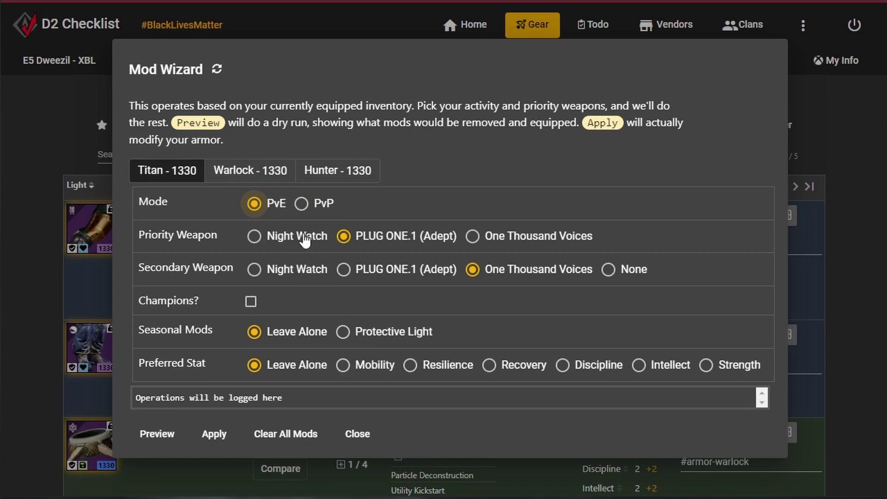
- Set the Hunter plan to PvP with Shayura's Wrath, High Energy Fire and Mobility
click(327, 178)
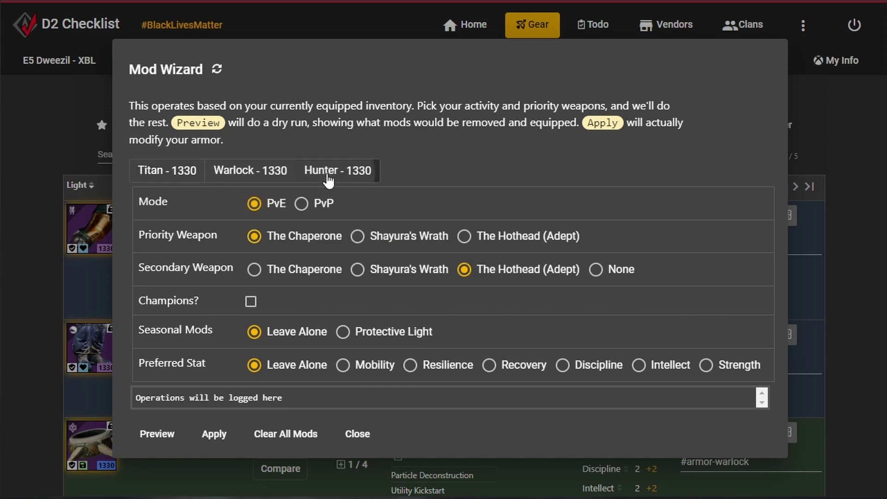
click(310, 201)
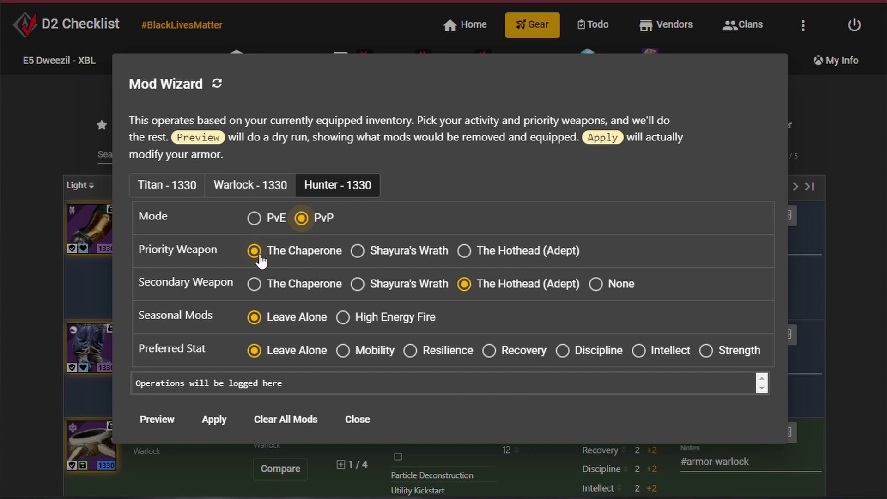
click(355, 283)
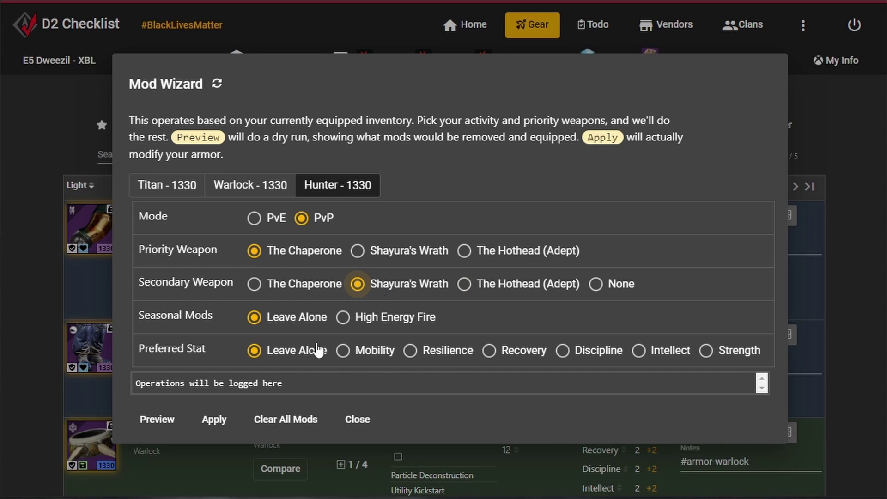
click(343, 323)
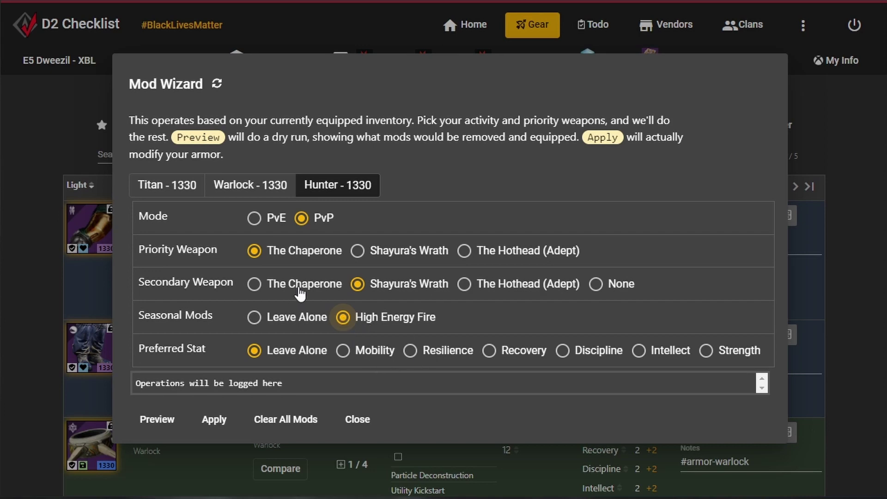
click(350, 353)
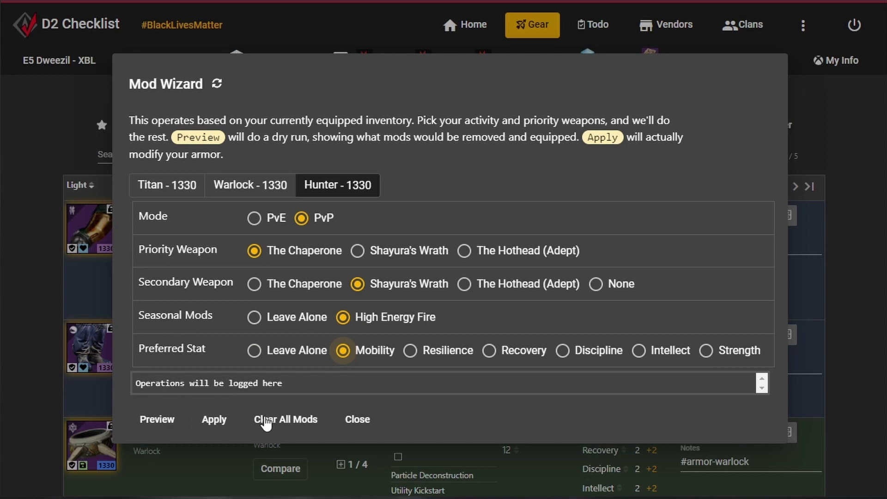
click(151, 430)
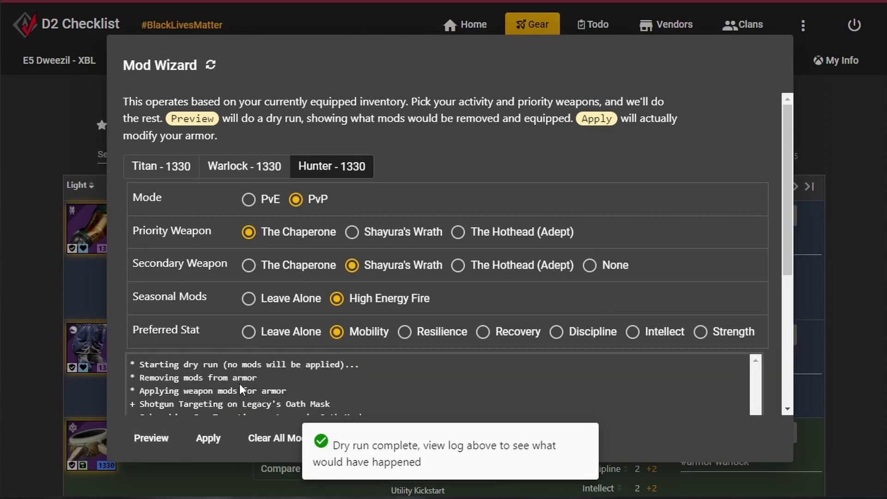
scroll(291, 380, down, 1)
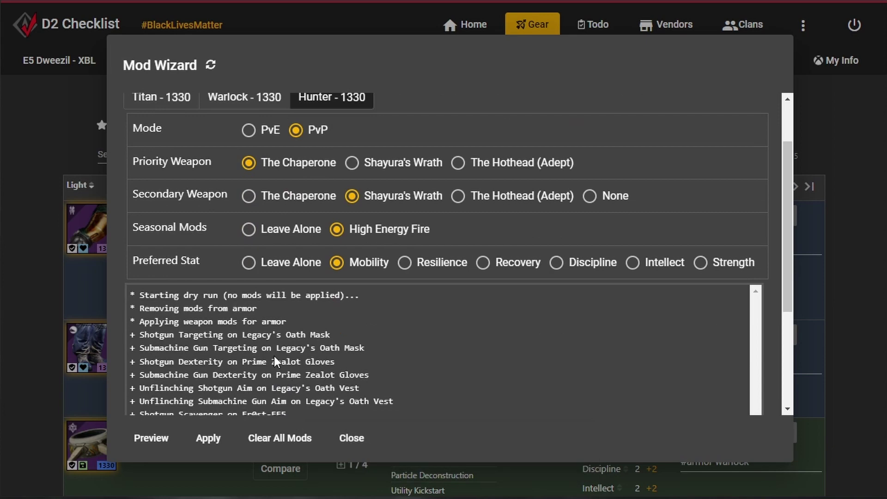
drag(140, 309, 256, 318)
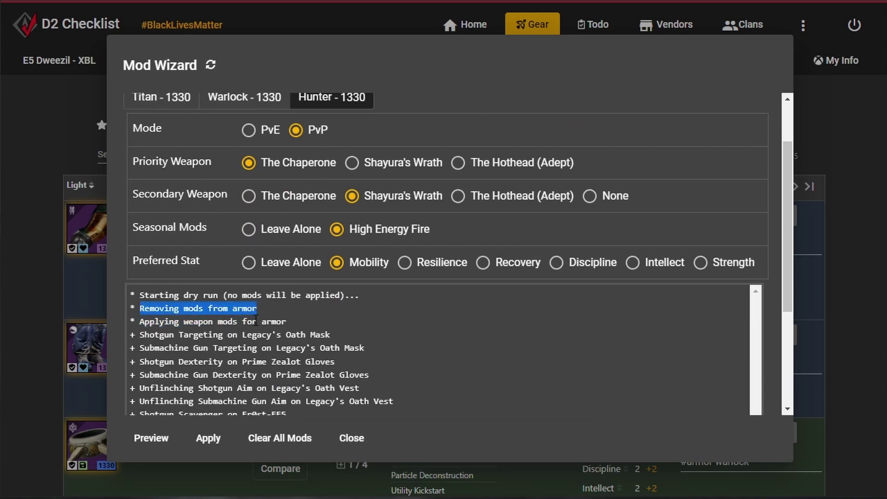
click(251, 338)
scroll(227, 338, down, 1)
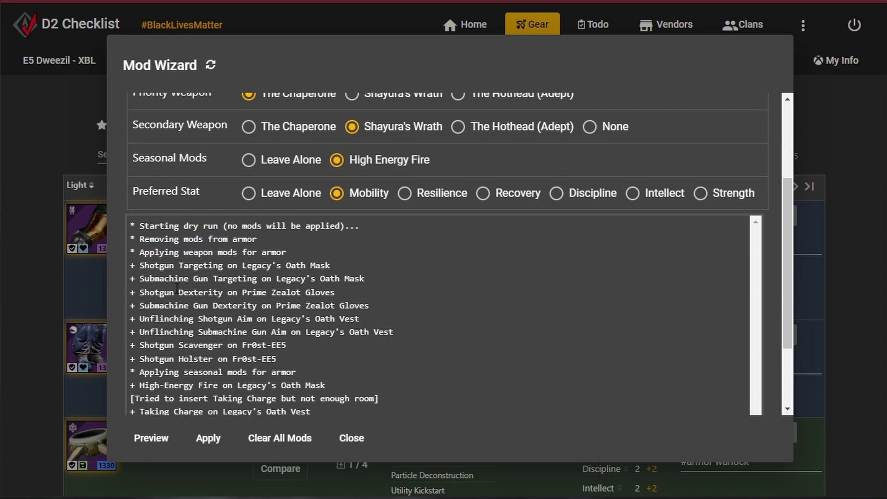
scroll(177, 288, down, 2)
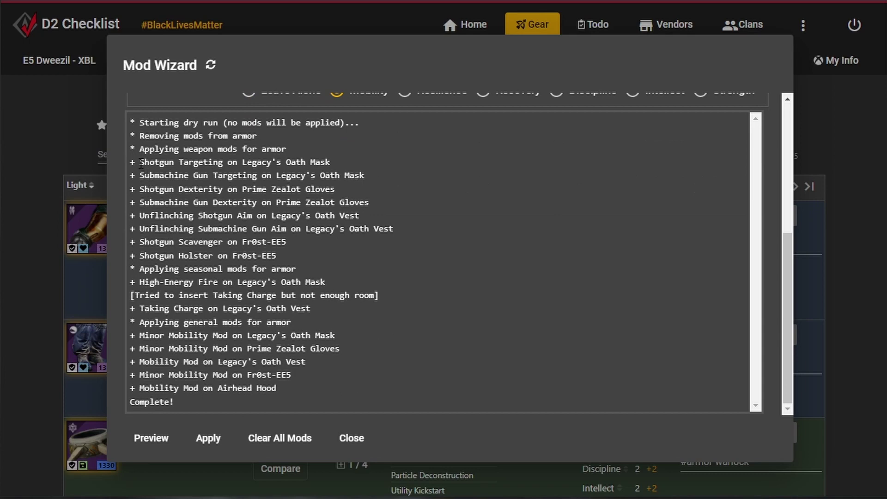
drag(140, 163, 278, 164)
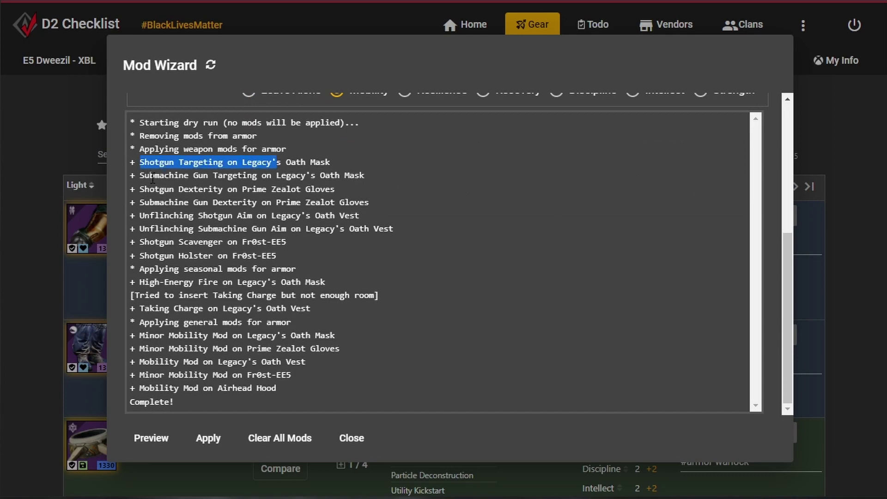
drag(141, 176, 241, 176)
click(190, 198)
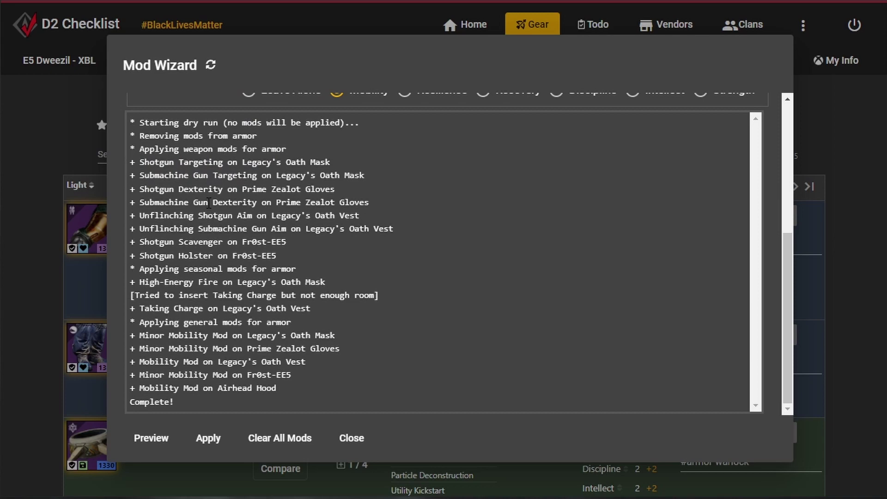
double_click(229, 203)
click(189, 217)
drag(140, 242, 209, 242)
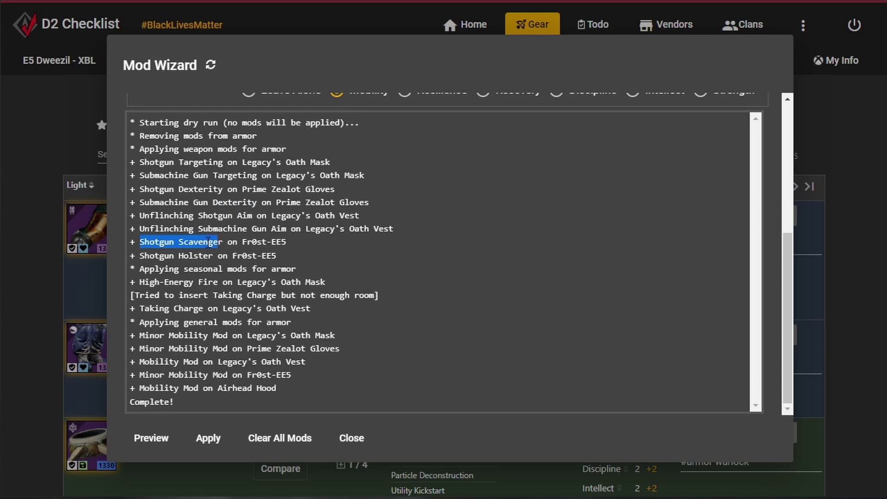
click(208, 242)
double_click(186, 256)
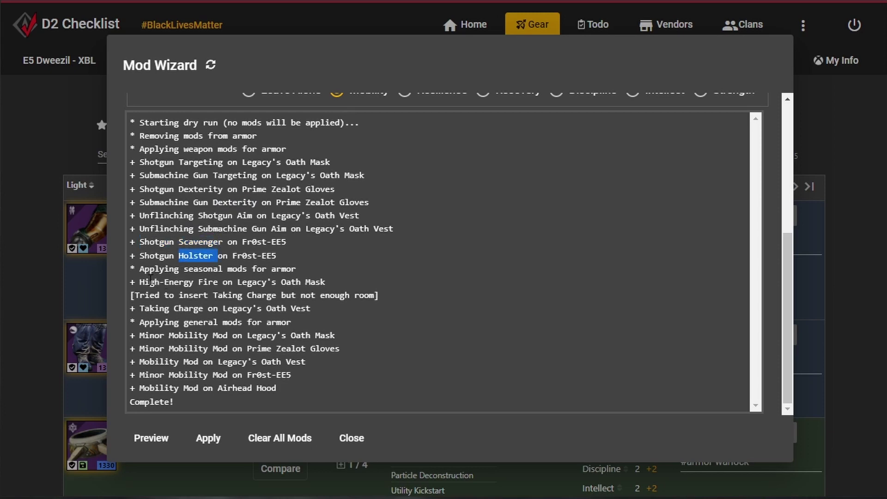
drag(135, 281, 215, 278)
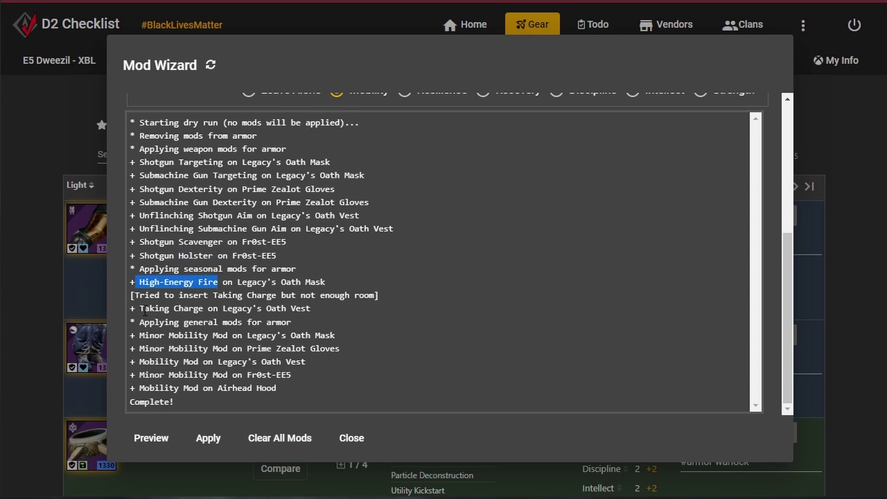
drag(140, 308, 239, 308)
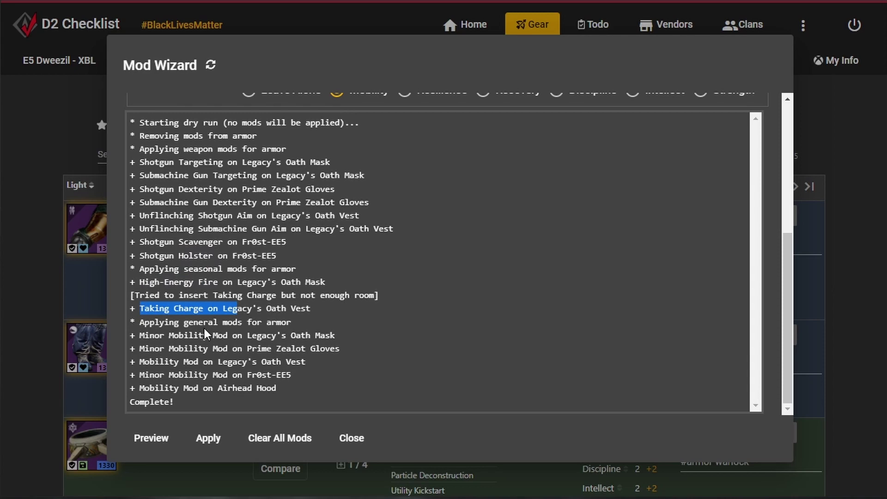
drag(164, 333, 174, 333)
click(174, 335)
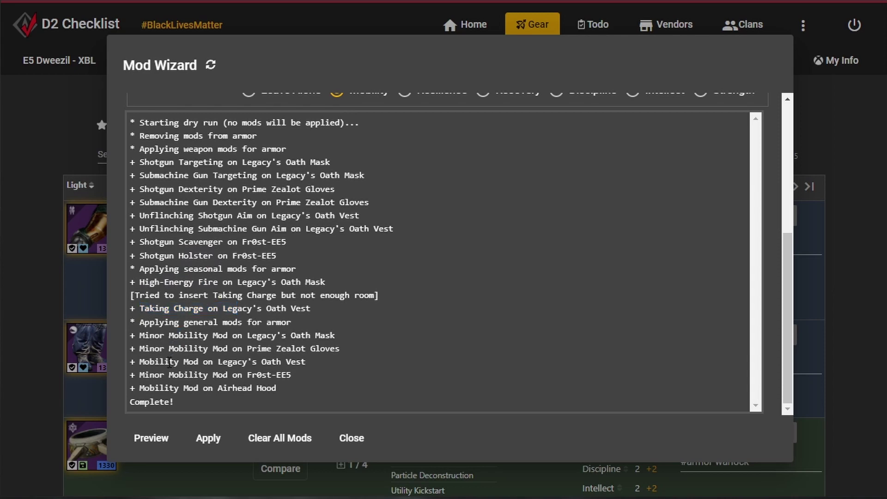
scroll(228, 350, up, 3)
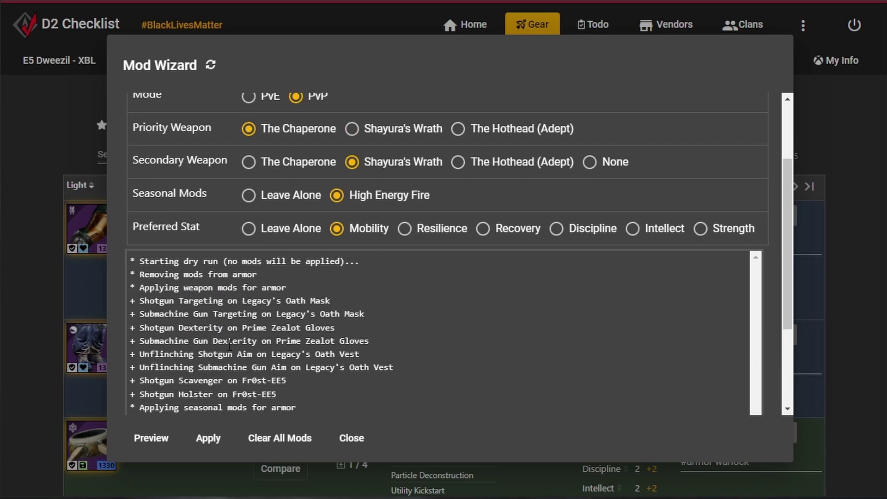
- Close the Mod Wizard and filter the armor list to the Hunter
scroll(228, 350, down, 2)
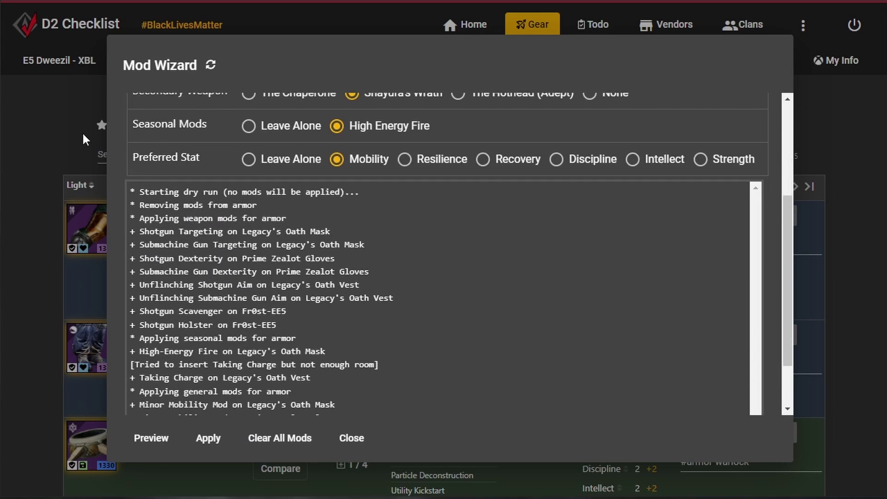
click(68, 127)
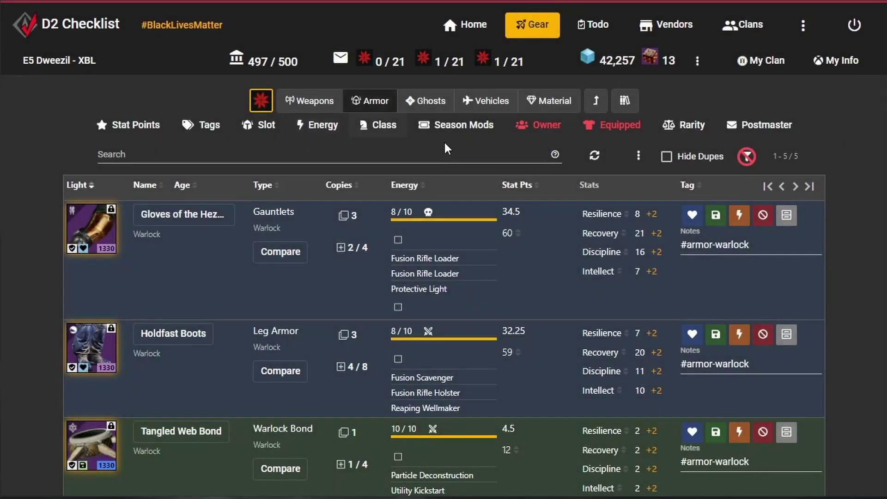
click(542, 126)
click(547, 258)
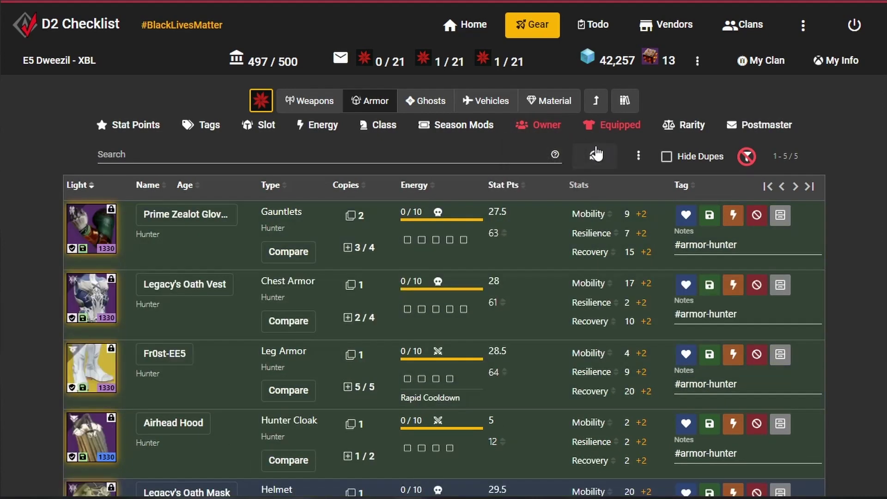
- Check the Prime Zealot Gloves' empty mod socket choices, then dismiss them
scroll(415, 248, down, 2)
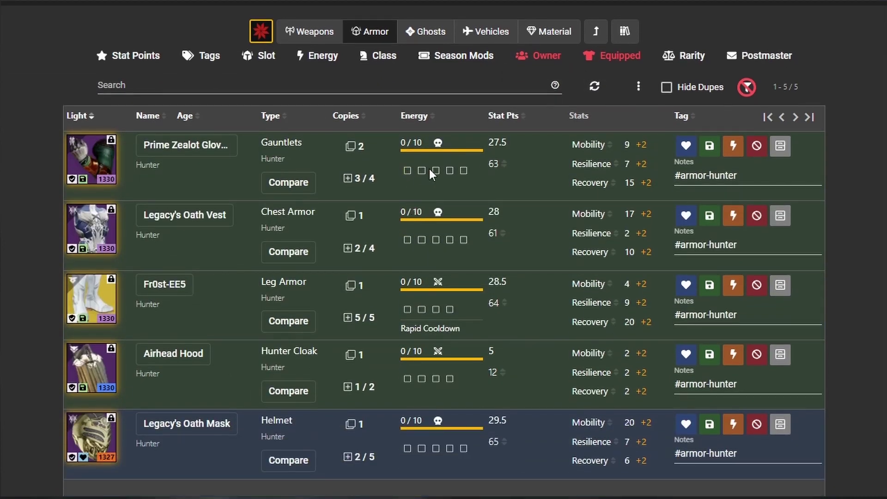
scroll(417, 320, down, 2)
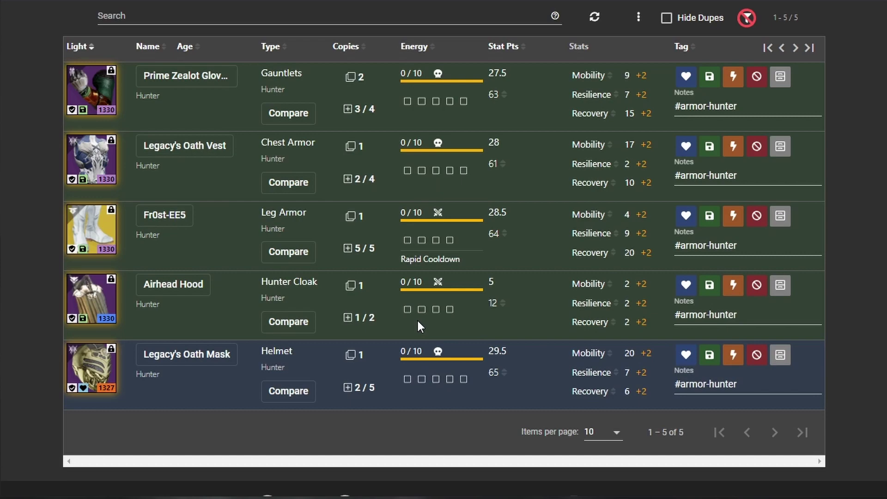
scroll(416, 319, up, 2)
click(421, 170)
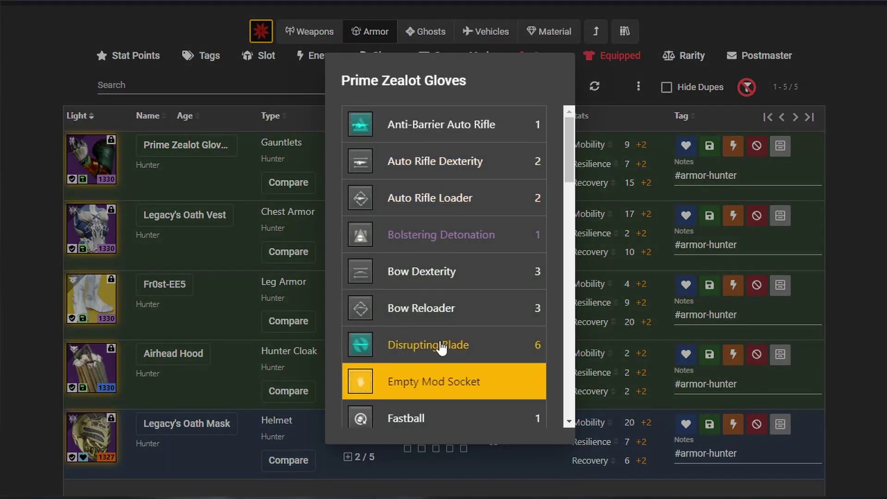
click(608, 130)
scroll(320, 140, up, 3)
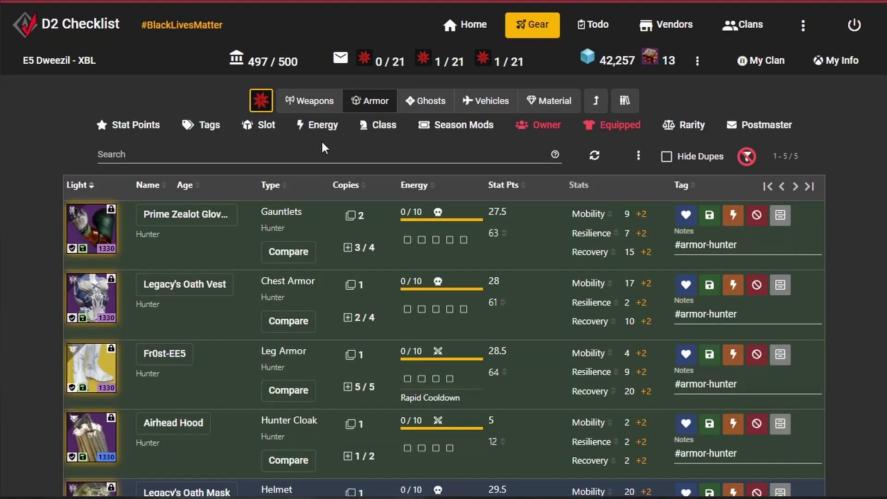
- Apply the Hunter's PvP plan with Shayura's Wrath, High Energy Fire and Mobility preferred
click(260, 99)
click(296, 194)
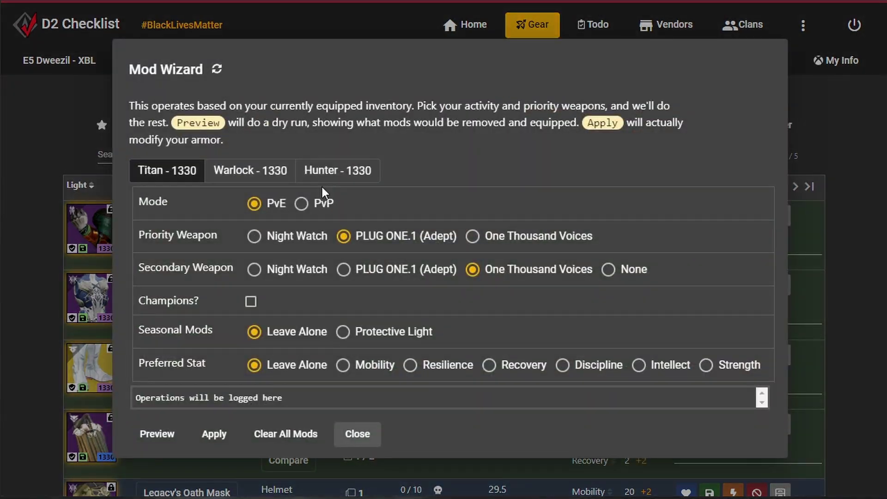
click(321, 184)
click(301, 218)
click(362, 280)
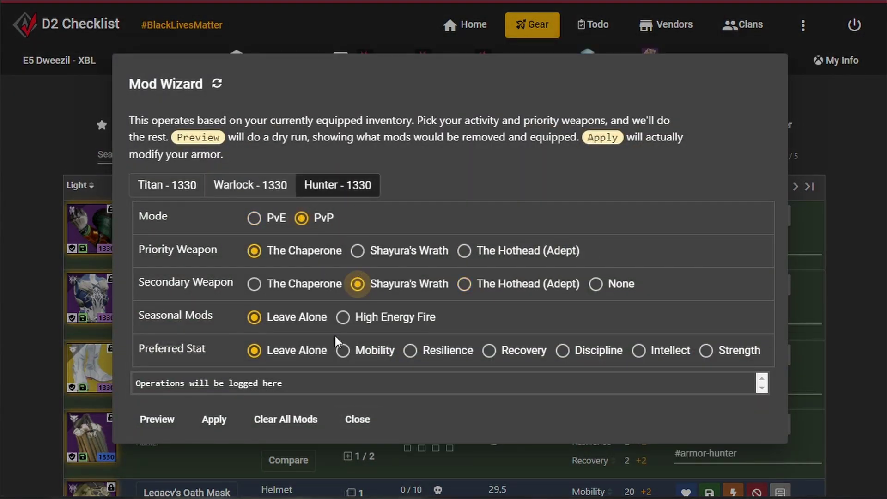
click(370, 322)
click(357, 351)
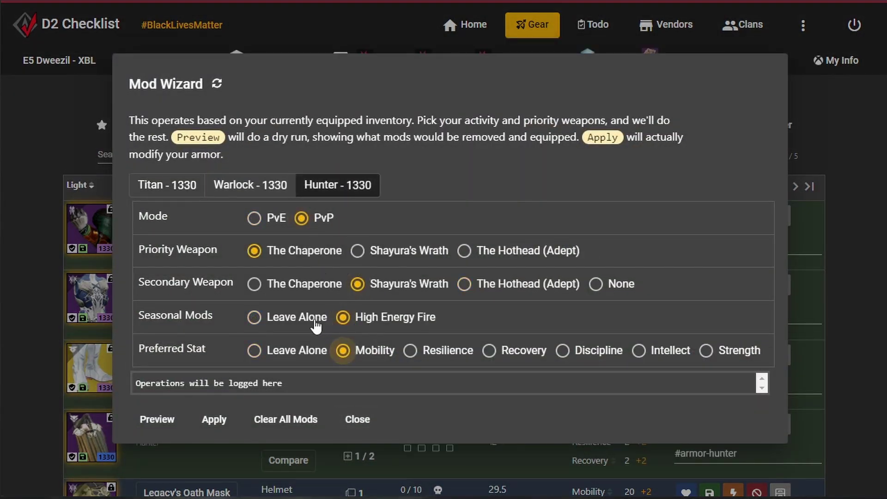
click(209, 420)
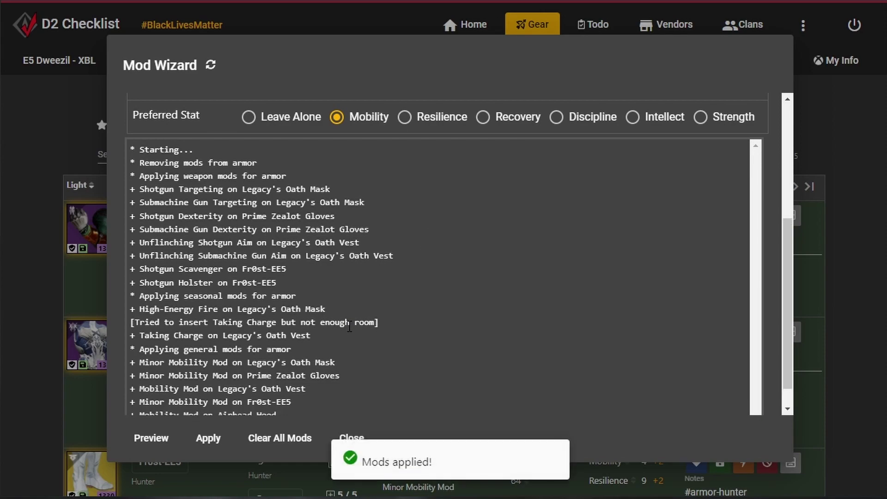
- Close the Mod Wizard, return to the top of the armor list, and show the gear tools menu
scroll(347, 324, up, 5)
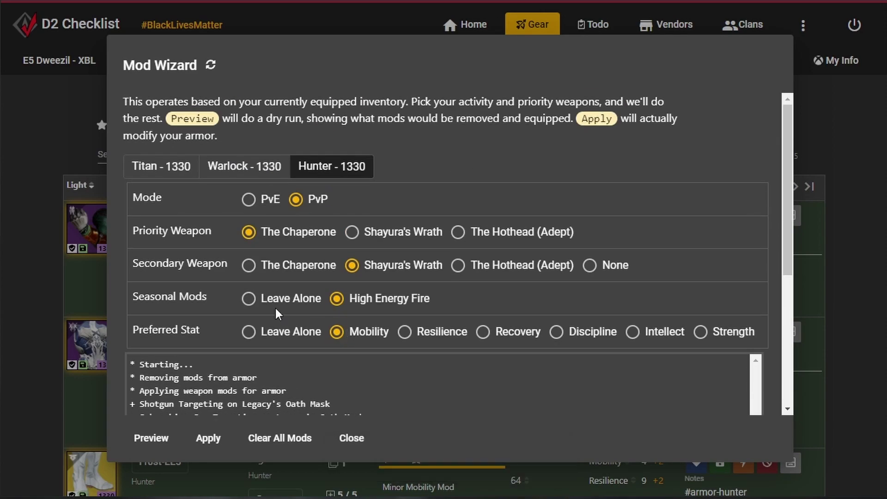
click(72, 282)
scroll(397, 277, down, 8)
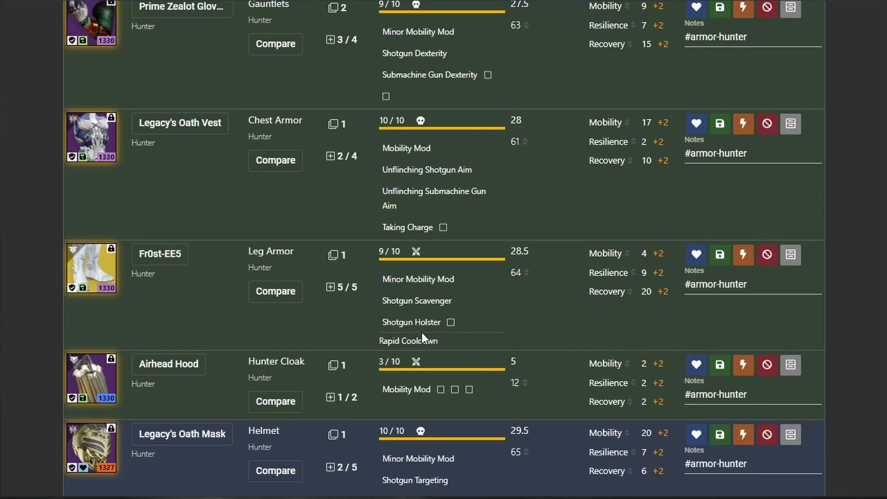
scroll(411, 323, up, 5)
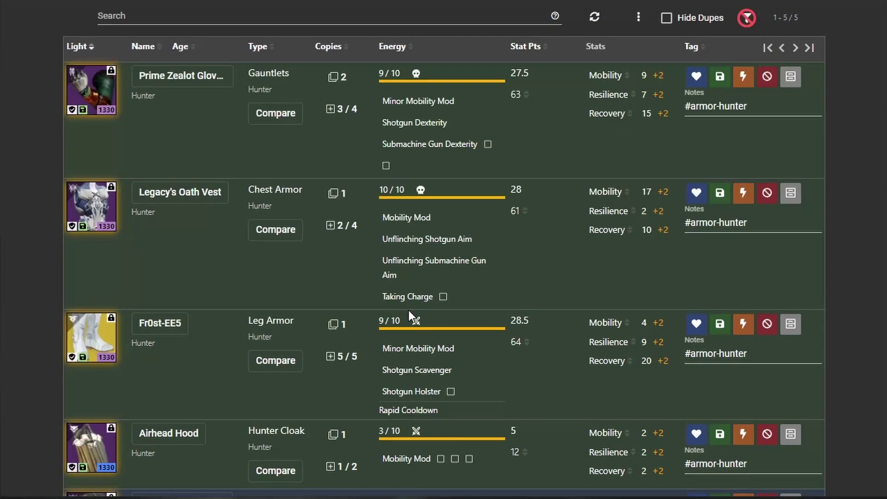
scroll(408, 307, up, 3)
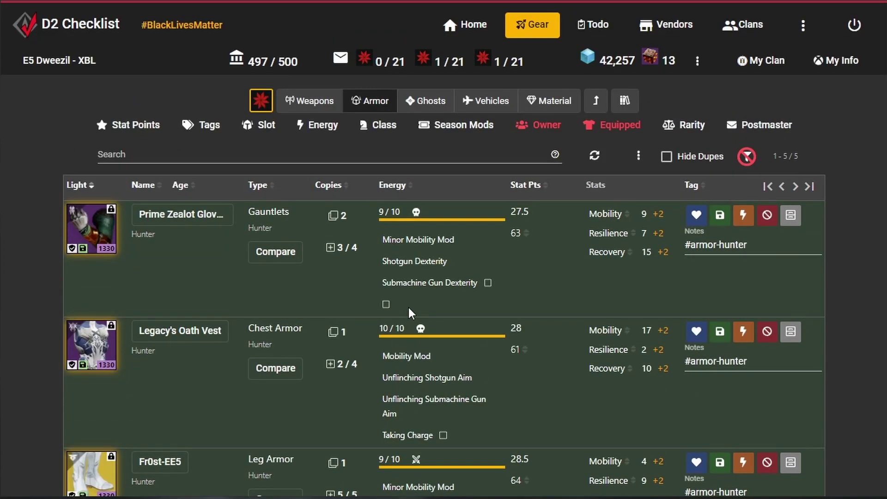
click(261, 103)
- Preview a Titan dry run with champion mods, Protective Light and Resilience preferred
click(317, 192)
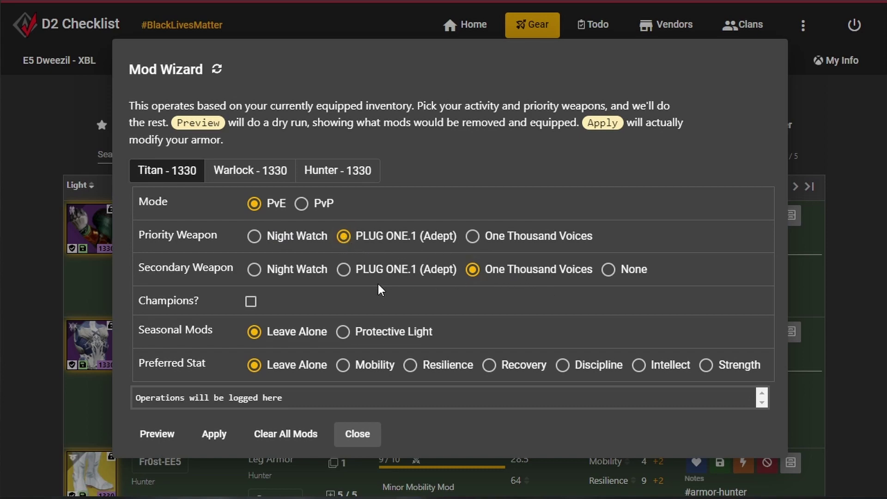
click(250, 302)
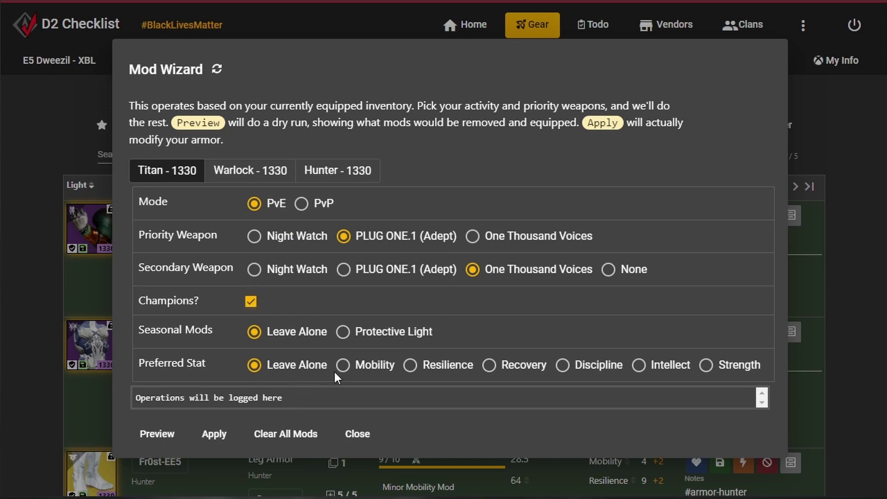
click(355, 339)
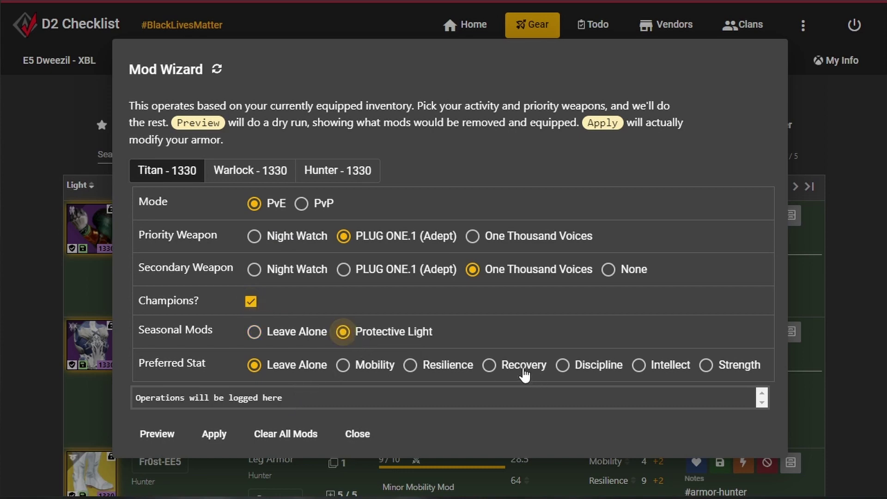
click(451, 367)
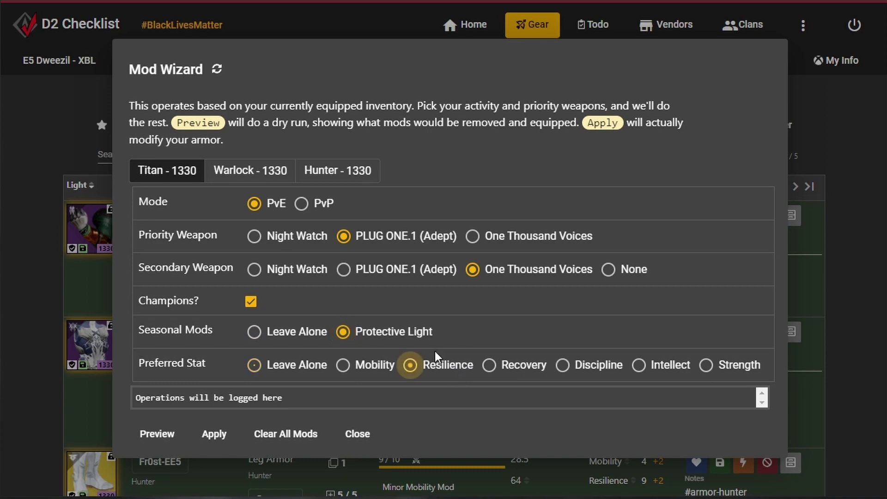
click(167, 438)
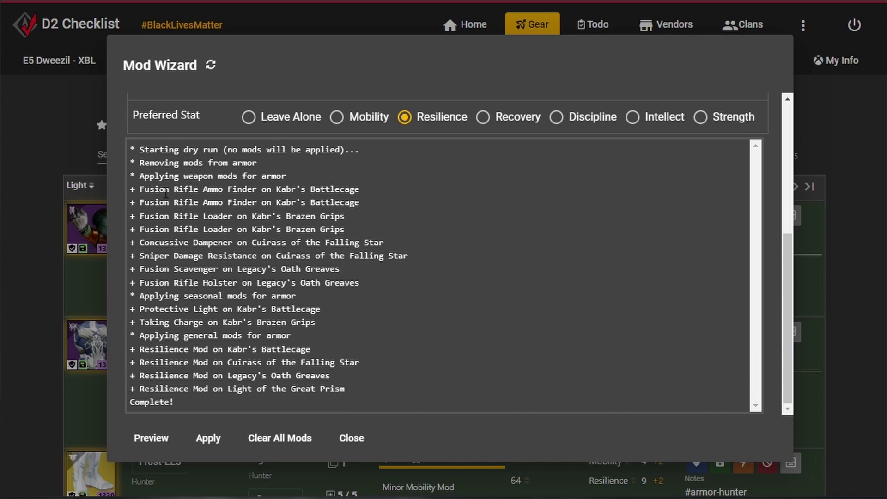
drag(143, 185, 226, 189)
click(243, 203)
drag(147, 243, 256, 256)
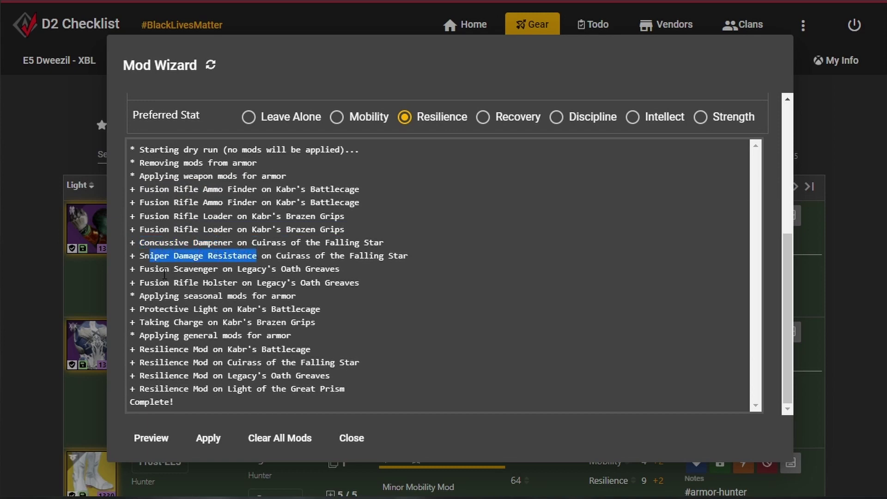
drag(164, 273, 207, 273)
double_click(206, 284)
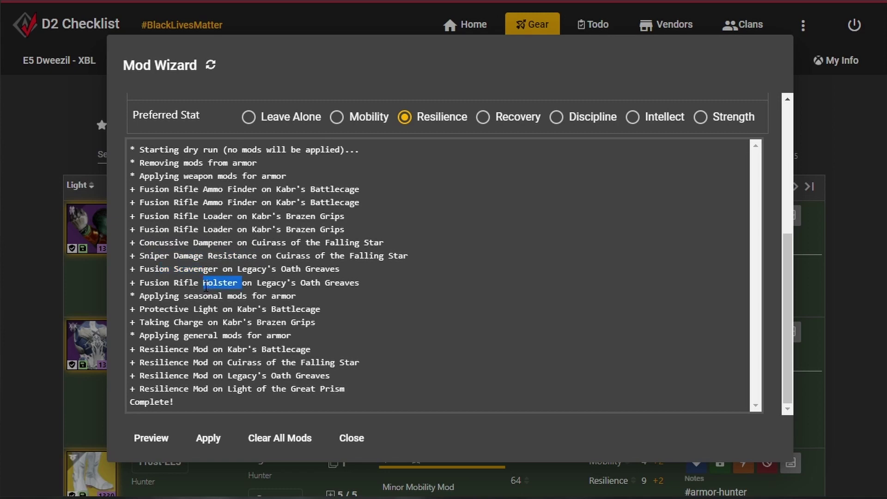
drag(190, 310, 205, 325)
drag(131, 349, 198, 380)
click(198, 380)
- Set the Warlock plan to Ager's Scepter secondary and Recovery as preferred stat
scroll(223, 281, up, 5)
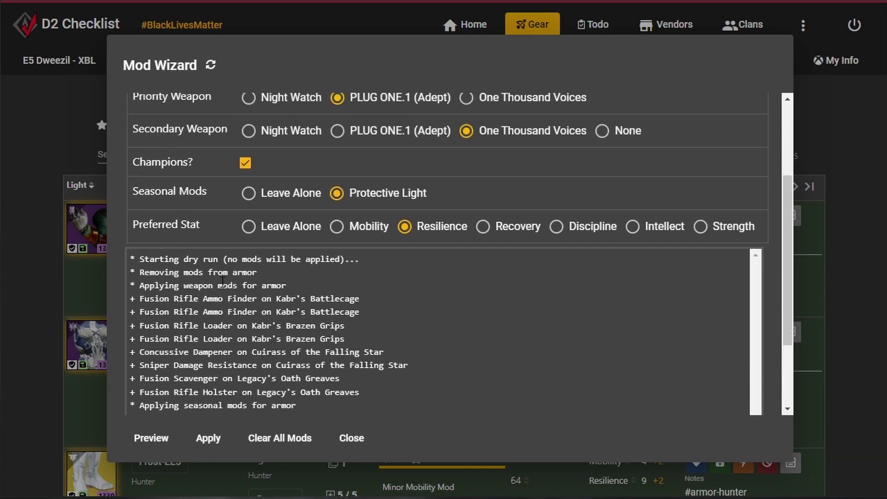
click(225, 129)
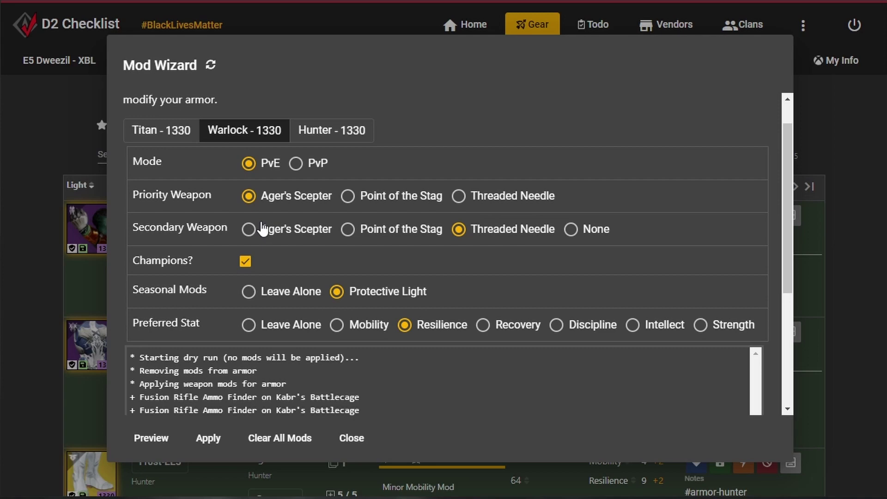
click(249, 230)
scroll(283, 242, down, 2)
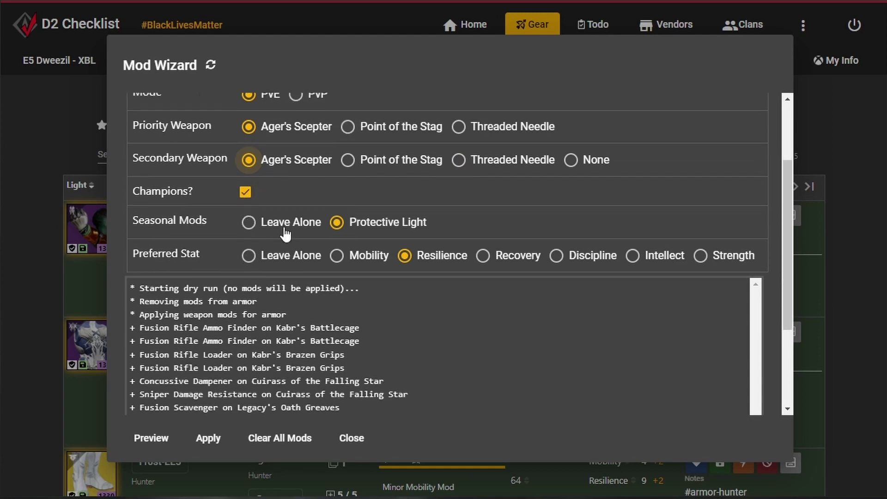
click(497, 264)
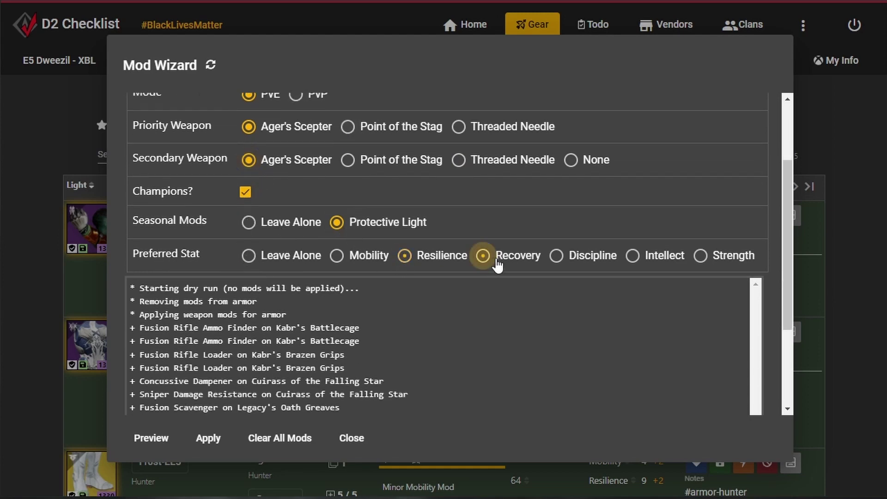
scroll(317, 236, up, 2)
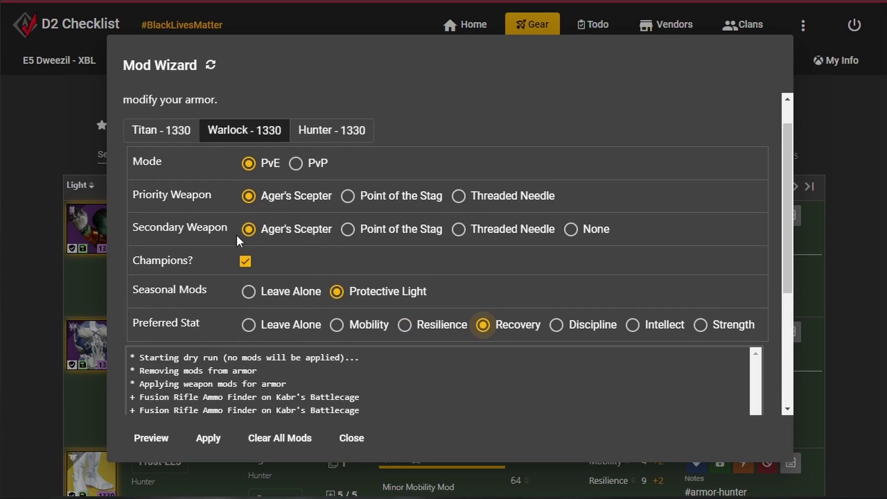
scroll(237, 234, down, 4)
click(151, 438)
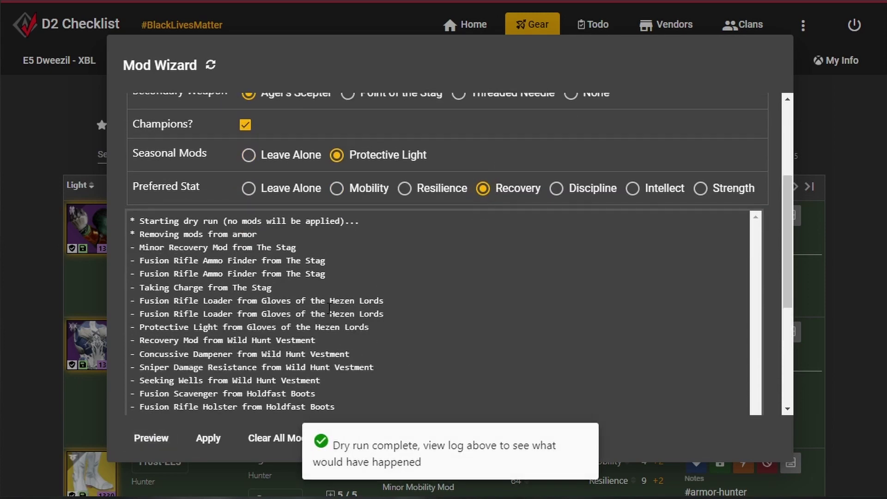
scroll(326, 311, up, 2)
scroll(206, 331, down, 2)
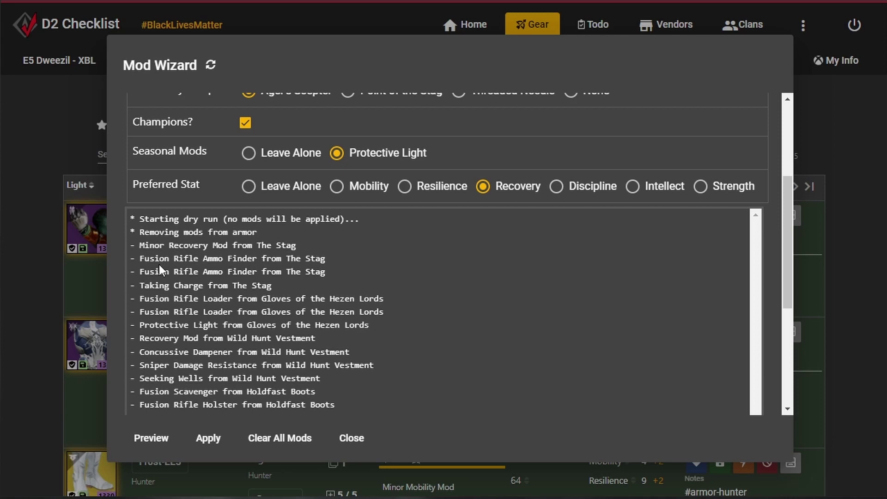
drag(154, 248, 179, 338)
scroll(174, 317, down, 4)
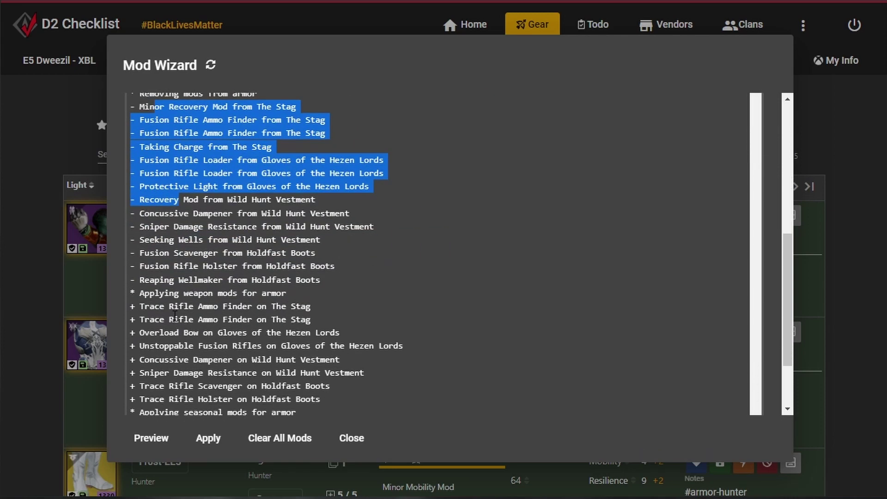
click(164, 261)
drag(188, 252, 187, 267)
click(191, 279)
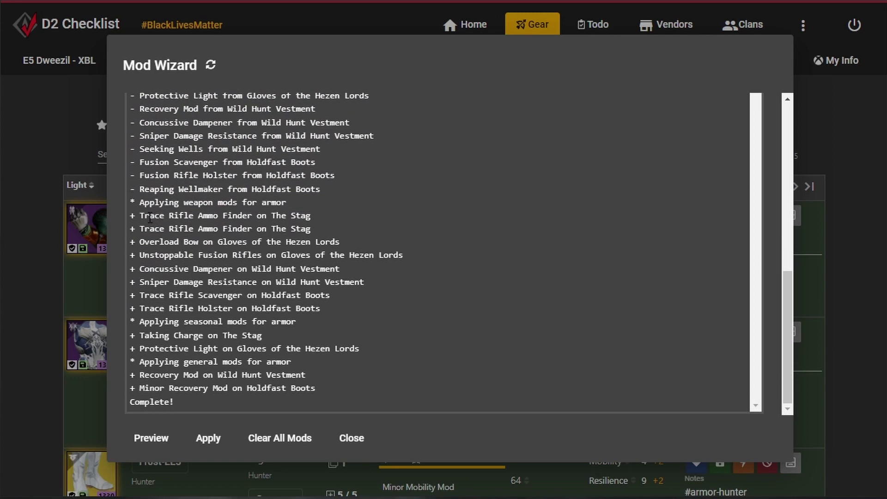
drag(140, 217, 206, 229)
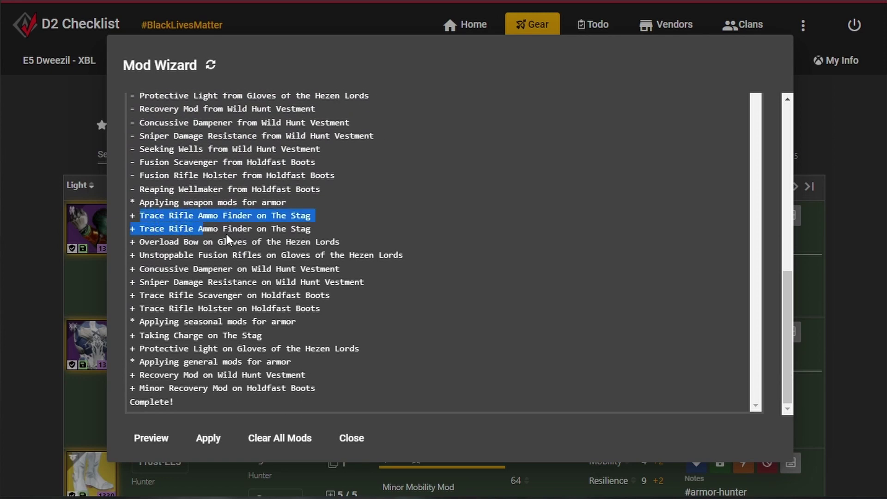
click(222, 237)
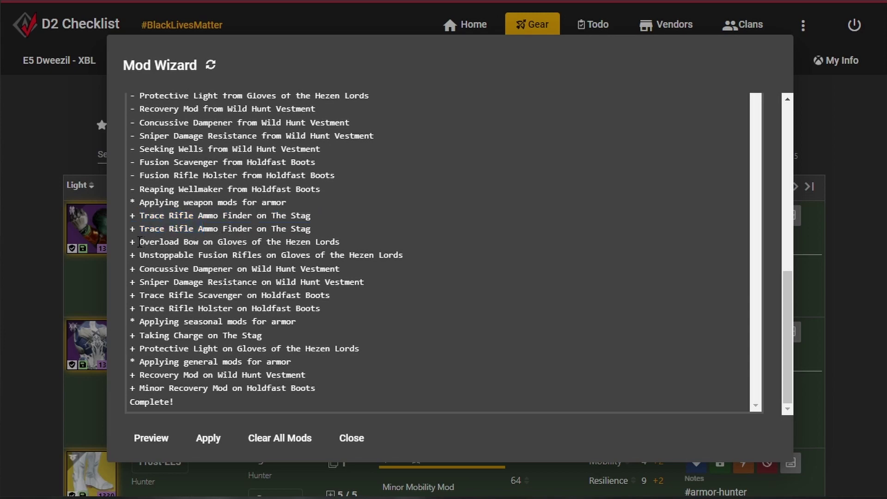
drag(138, 241, 234, 254)
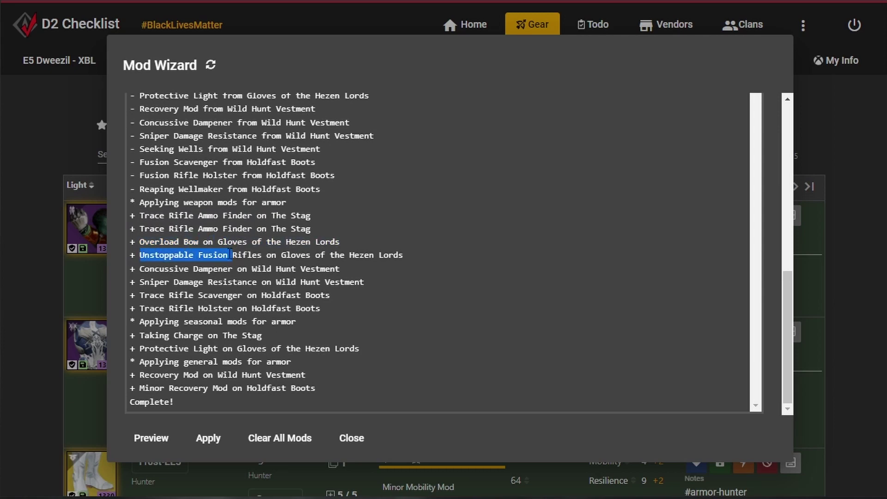
double_click(189, 244)
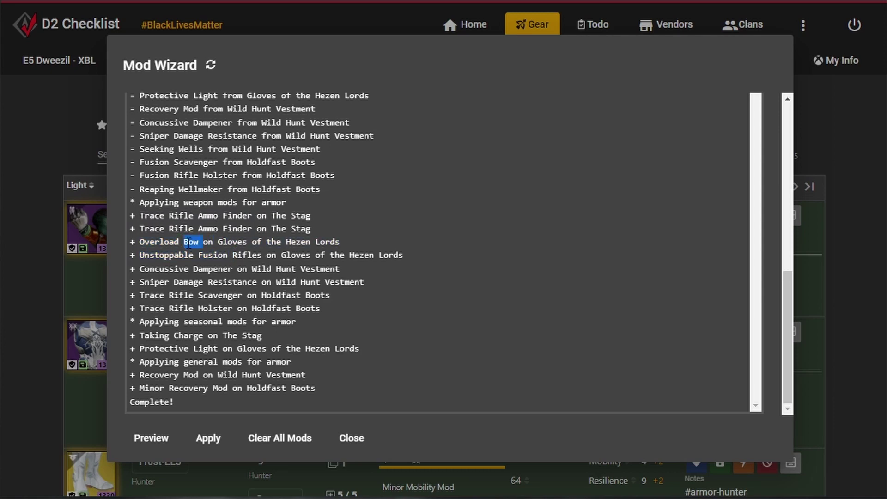
double_click(212, 254)
click(193, 268)
scroll(171, 382, up, 10)
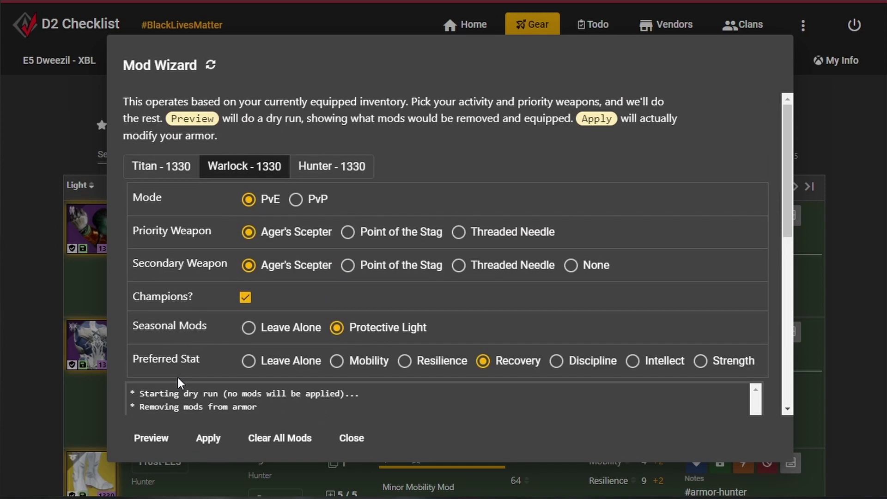